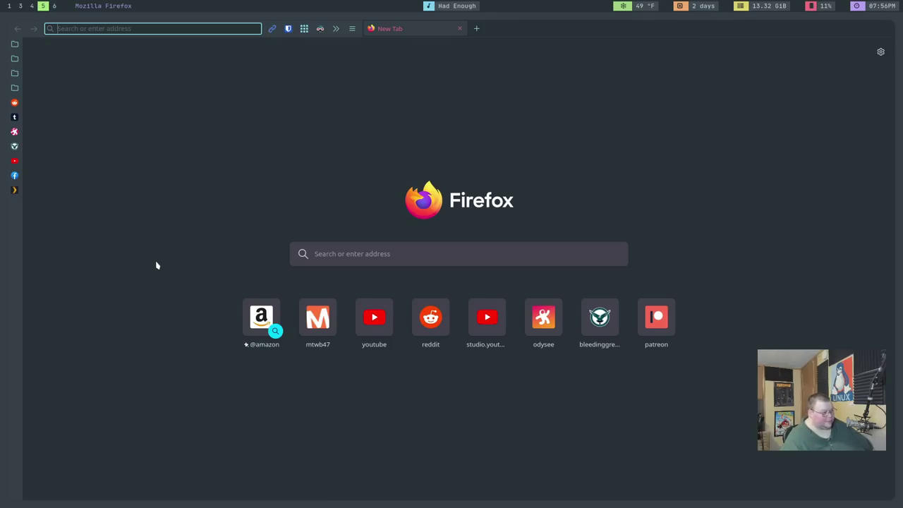
Look through the Simple Tab Groups list and switch to the Main Group.
click(304, 31)
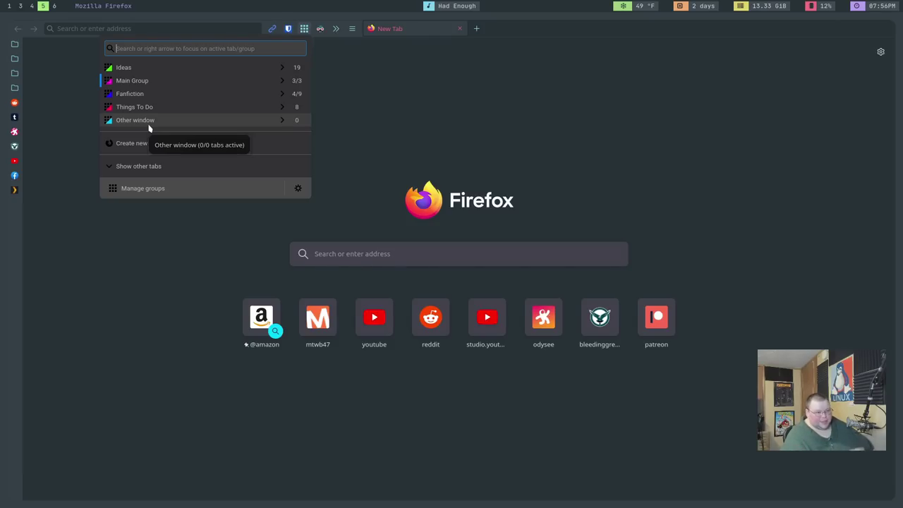
click(470, 82)
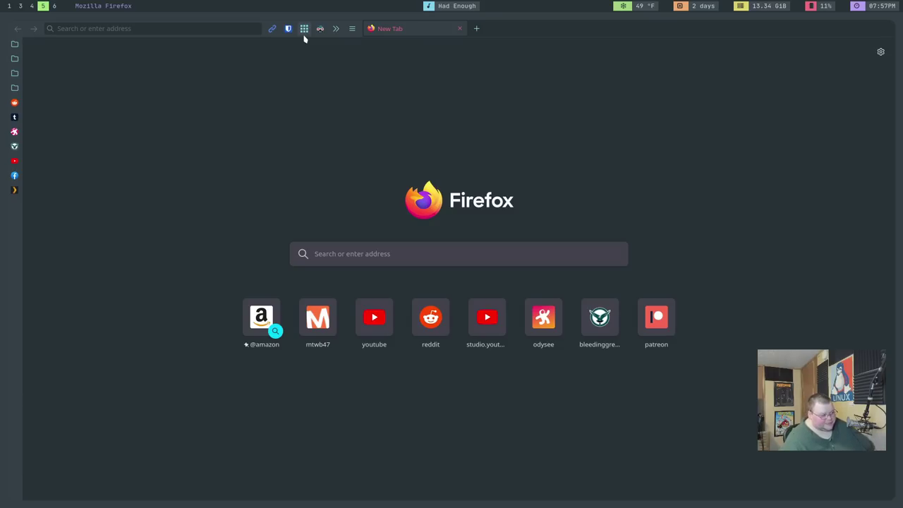
click(304, 28)
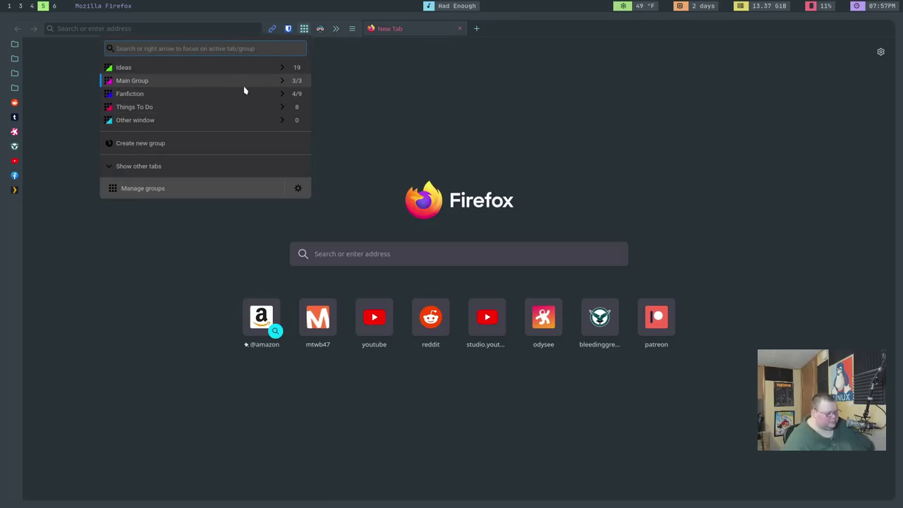
click(131, 80)
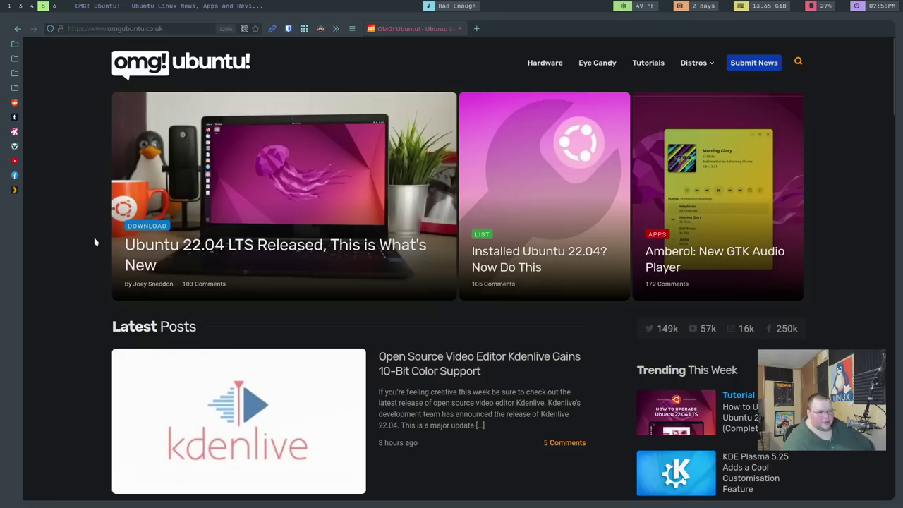
Turn the Dark Reader extension off to compare the OMG! Ubuntu page's original colours, and turn it back on.
click(319, 30)
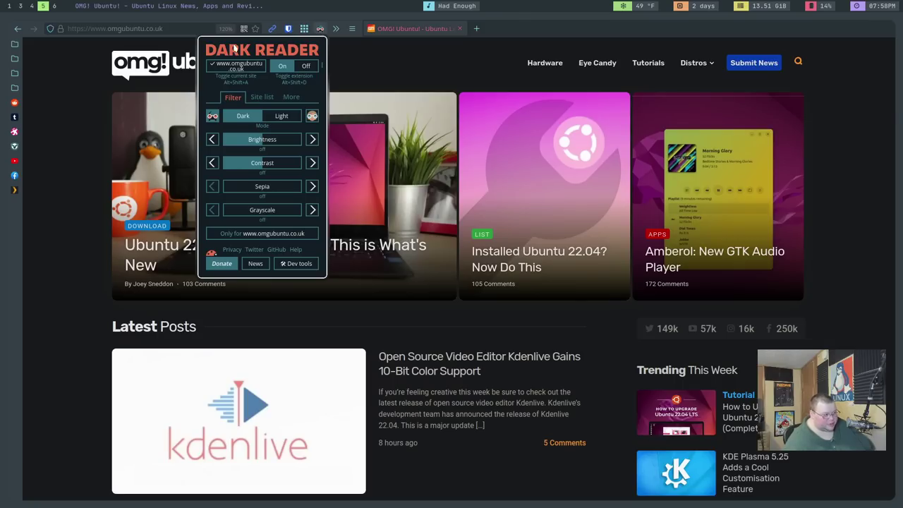
click(89, 96)
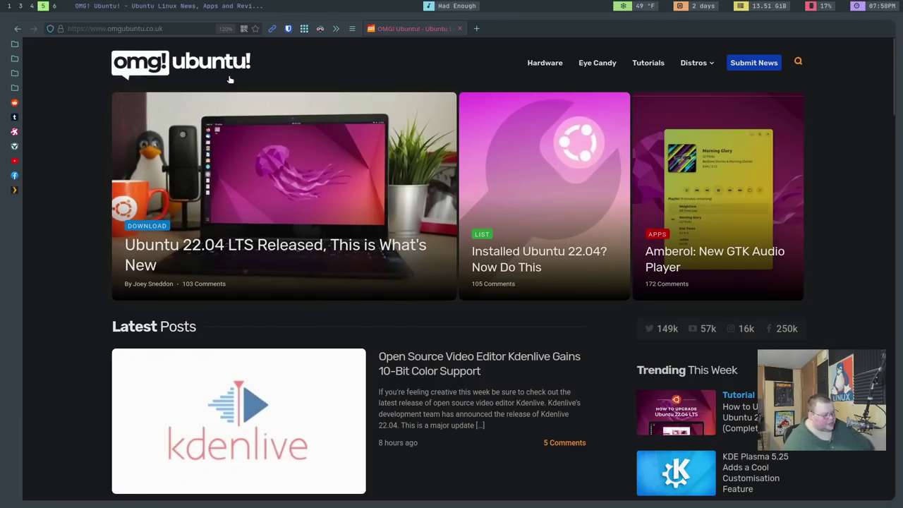
click(319, 28)
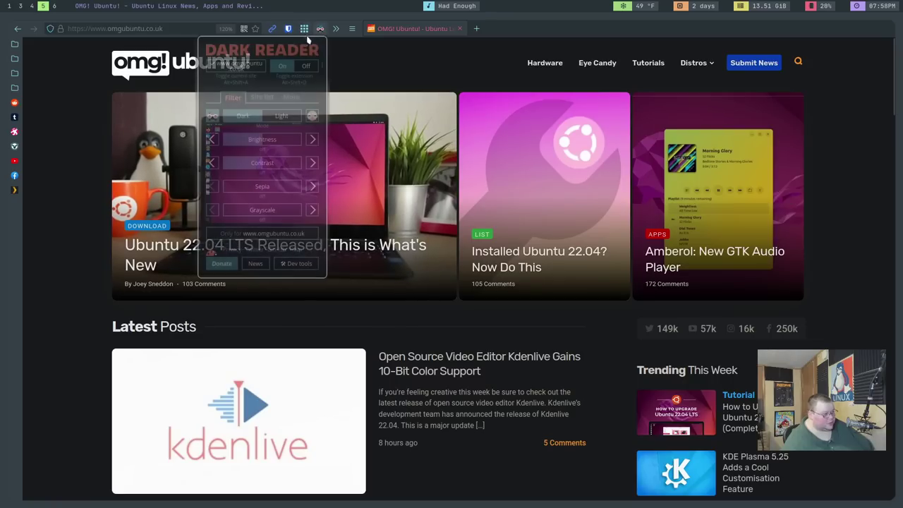
click(306, 65)
click(312, 38)
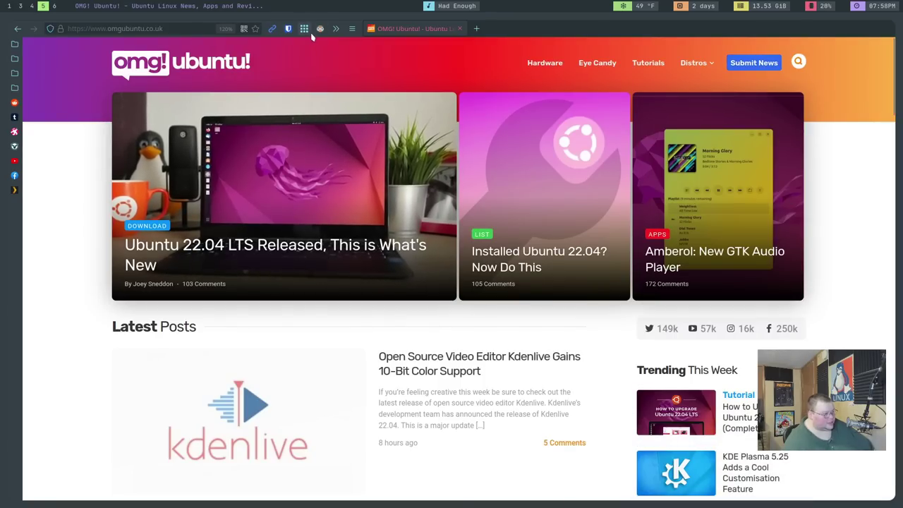
click(319, 29)
click(286, 66)
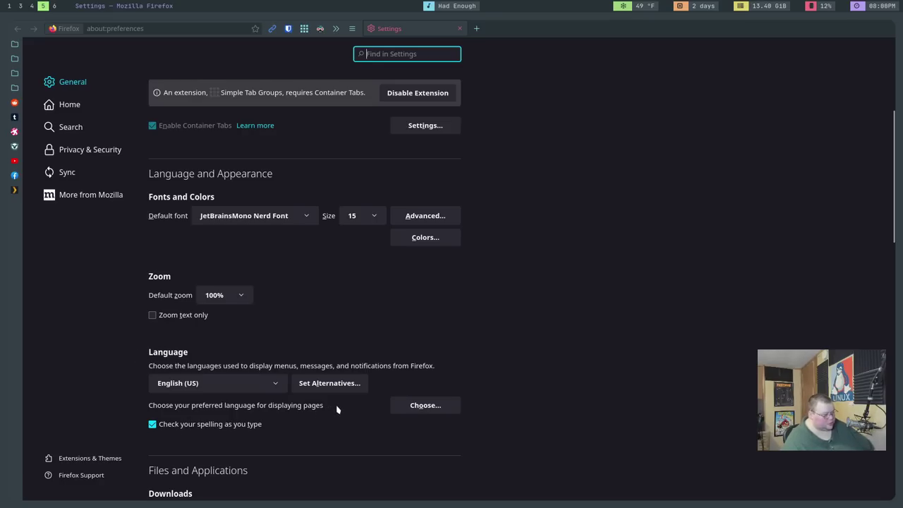
Examine the History and Firefox Suggest address bar options in the Privacy & Security settings.
click(315, 387)
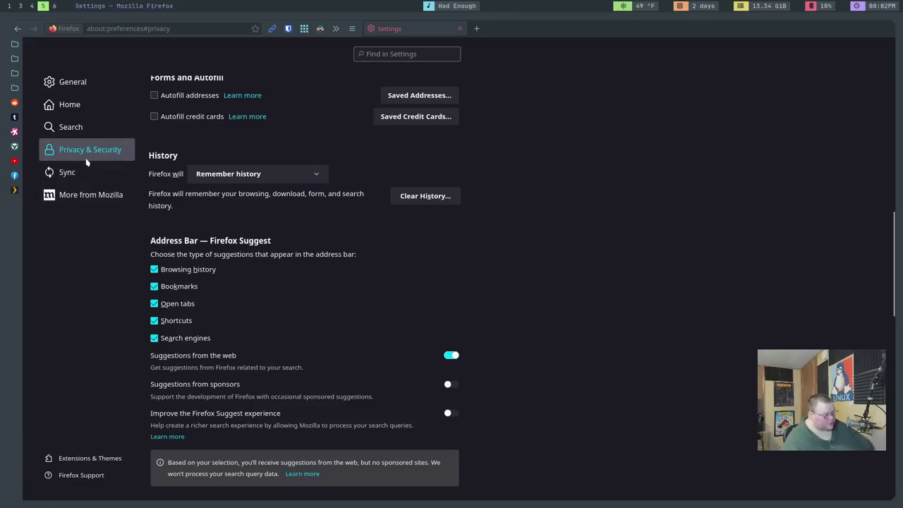
scroll(287, 268, down, 3)
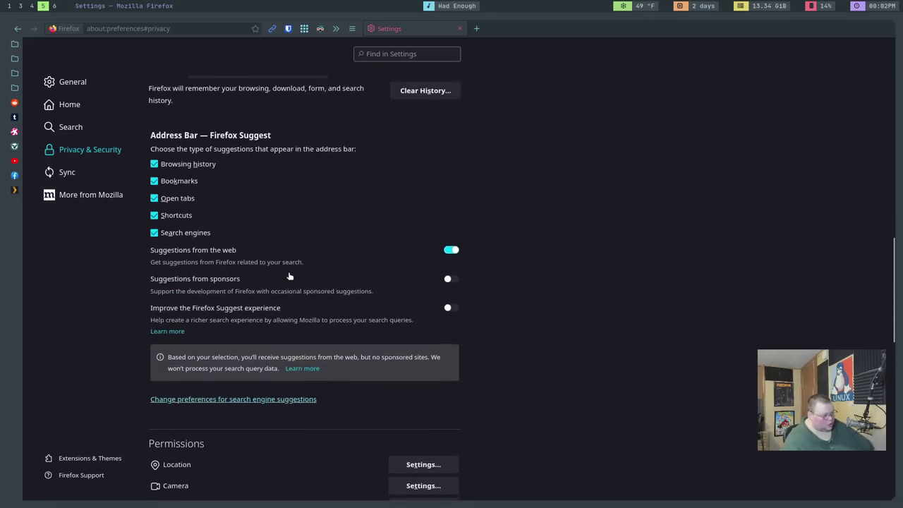
scroll(289, 276, up, 3)
scroll(292, 275, down, 2)
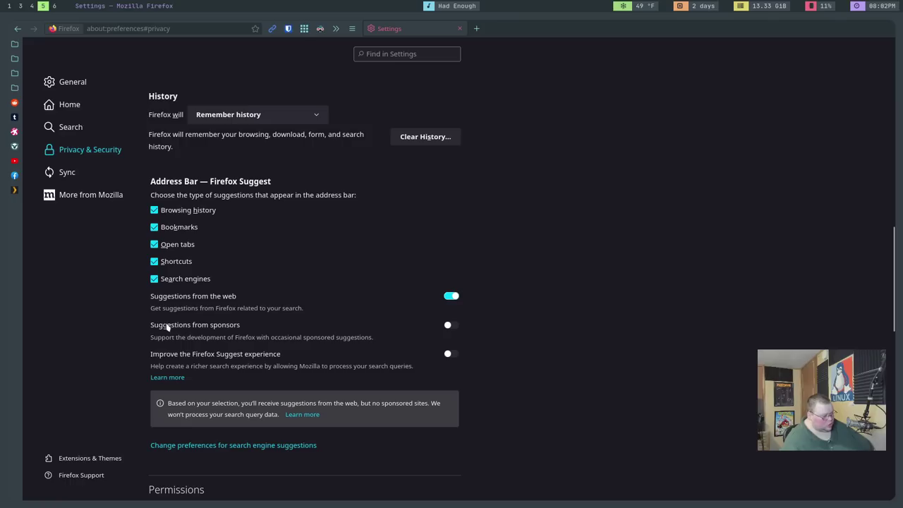
drag(153, 324, 237, 366)
click(237, 366)
drag(183, 327, 186, 329)
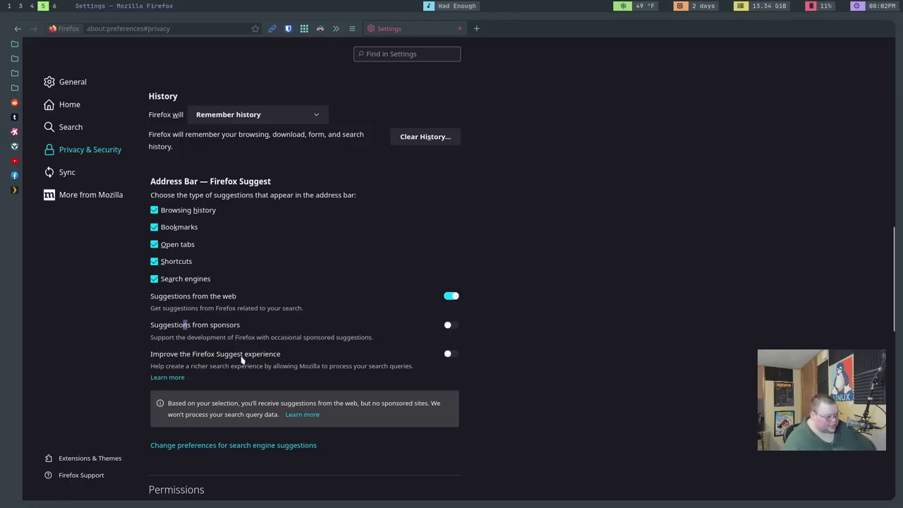
Enable Suggestions from sponsors and Improve the Firefox Suggest experience, and switch both off again.
click(448, 325)
click(449, 355)
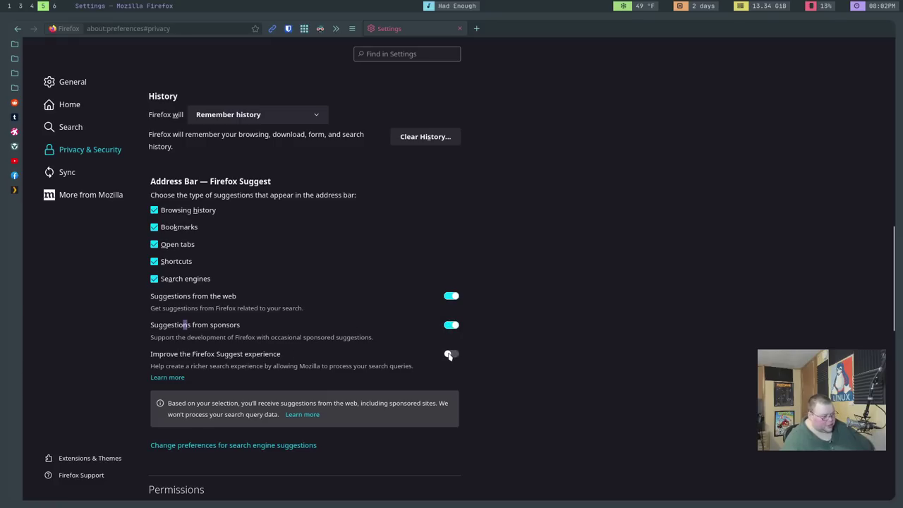
click(452, 325)
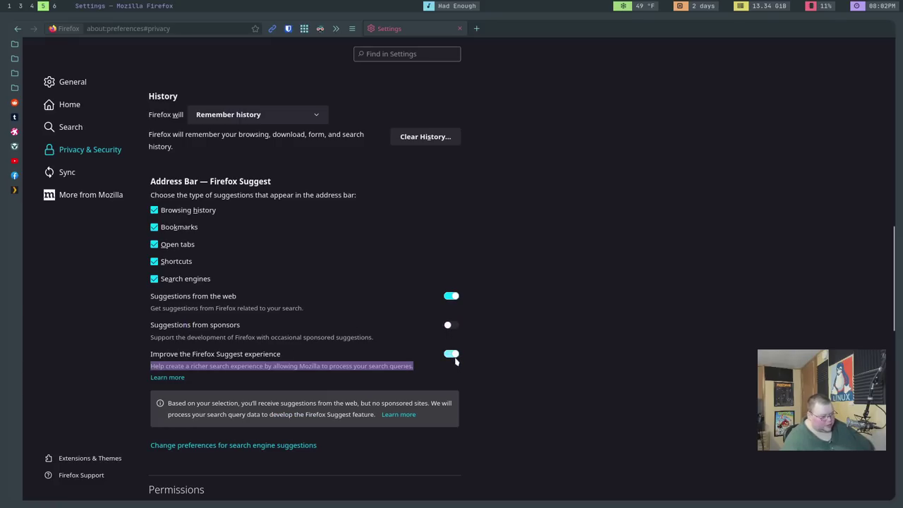
click(450, 354)
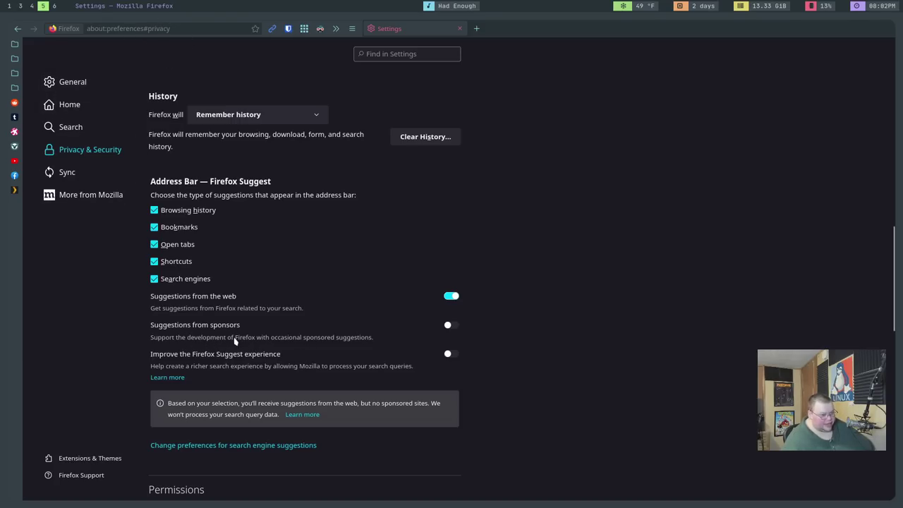
scroll(235, 341, down, 5)
Review the General settings, from tabs, language and appearance down to performance, browsing and network options.
click(71, 82)
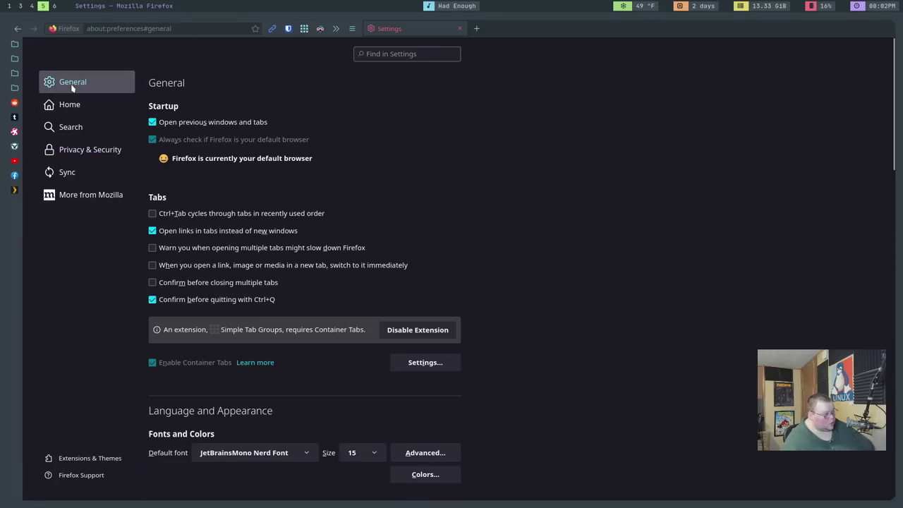
scroll(564, 338, down, 5)
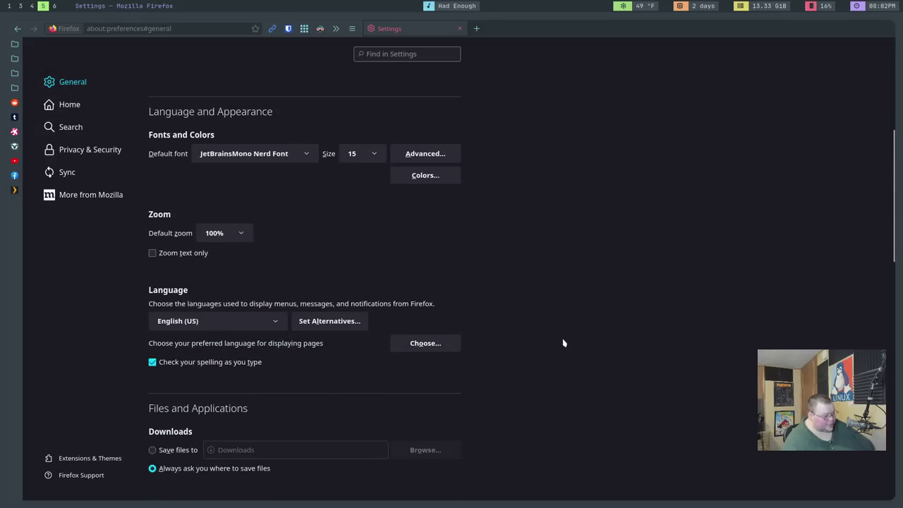
scroll(563, 343, down, 10)
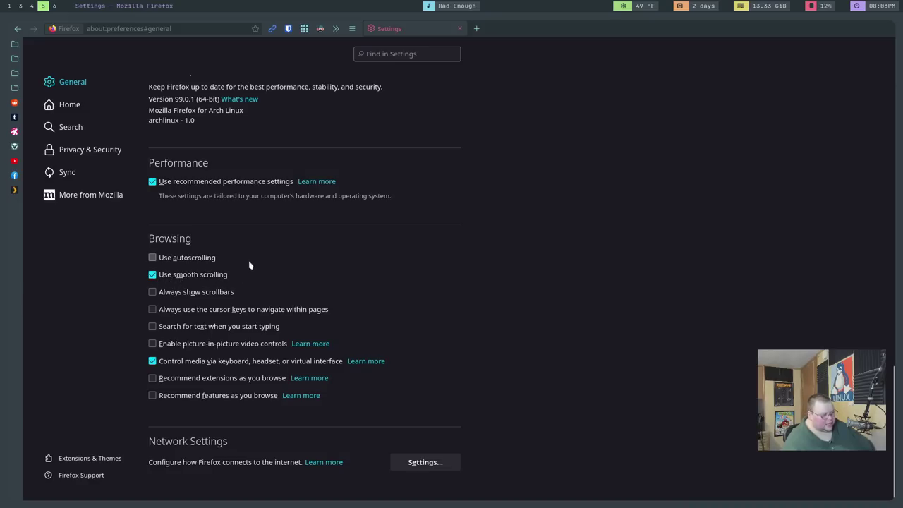
scroll(268, 282, down, 1)
scroll(353, 308, up, 8)
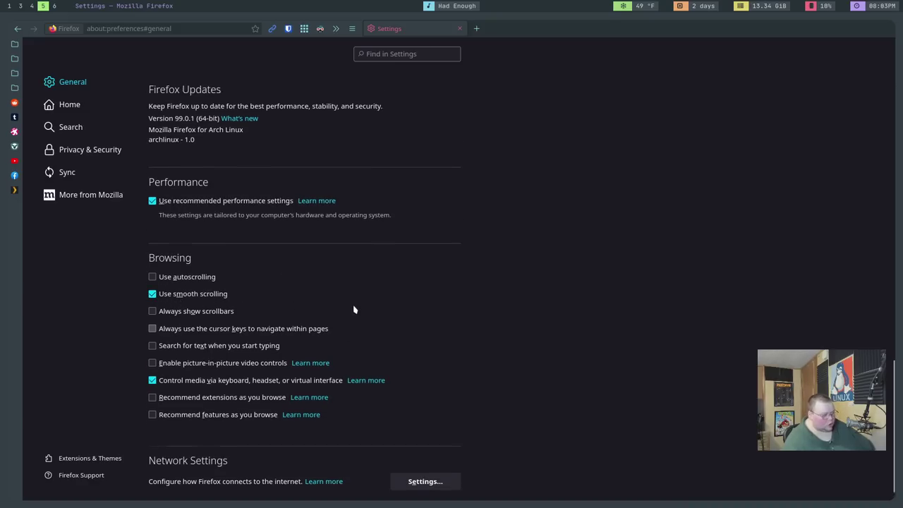
scroll(356, 308, up, 6)
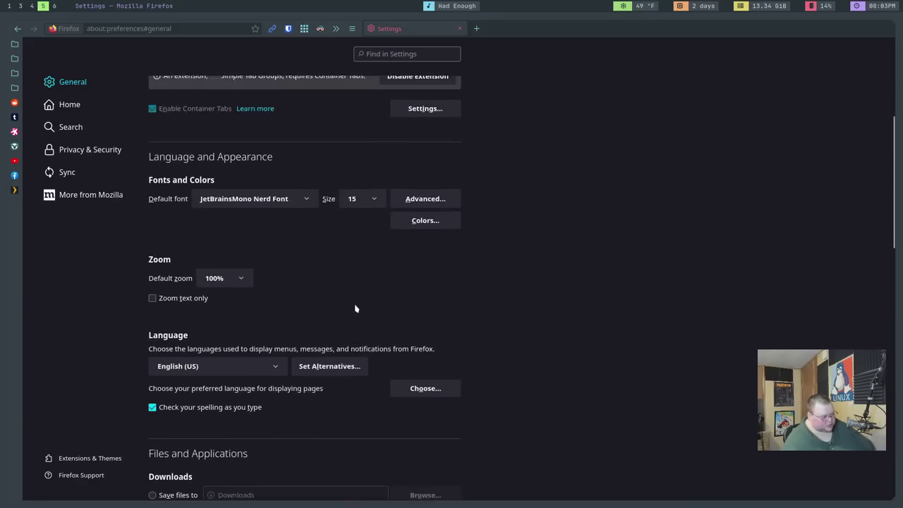
scroll(356, 308, down, 3)
scroll(356, 309, down, 10)
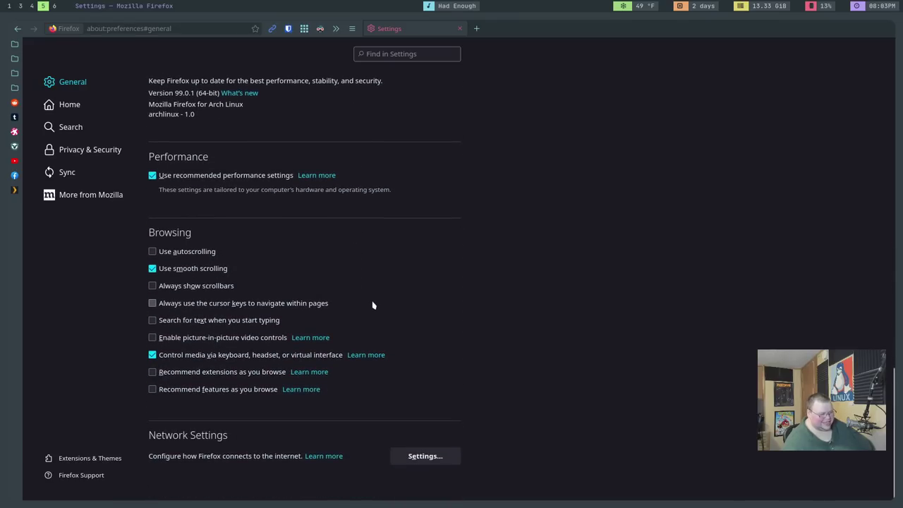
scroll(372, 305, up, 5)
scroll(373, 304, down, 5)
Open the Sync settings, check which items can be chosen for syncing, and dismiss the dialog without saving.
click(79, 178)
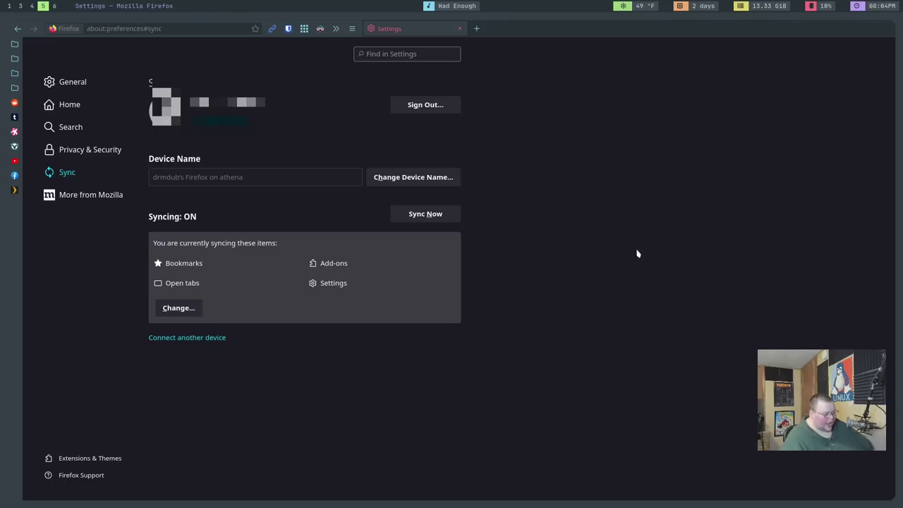
click(179, 306)
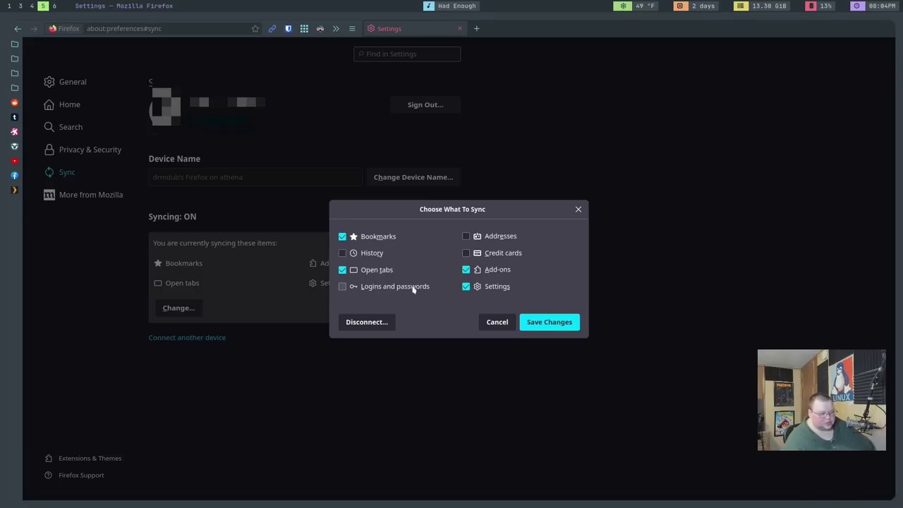
click(577, 209)
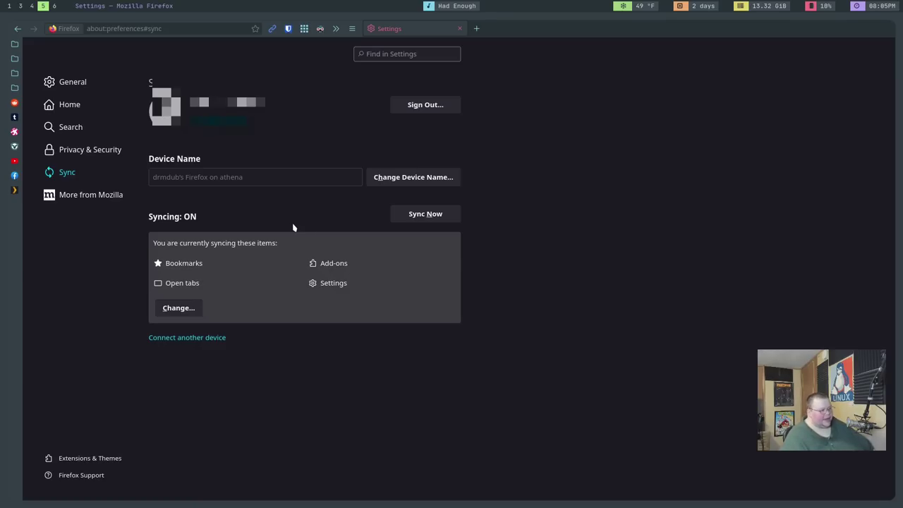
Check the Home settings for new windows and tabs, and open a new tab to view the custom start page.
key(alt+Left)
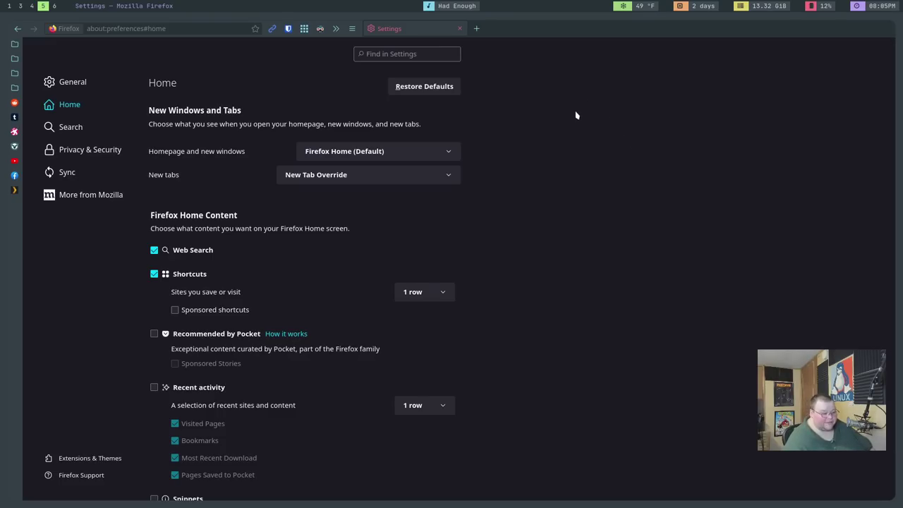
click(476, 28)
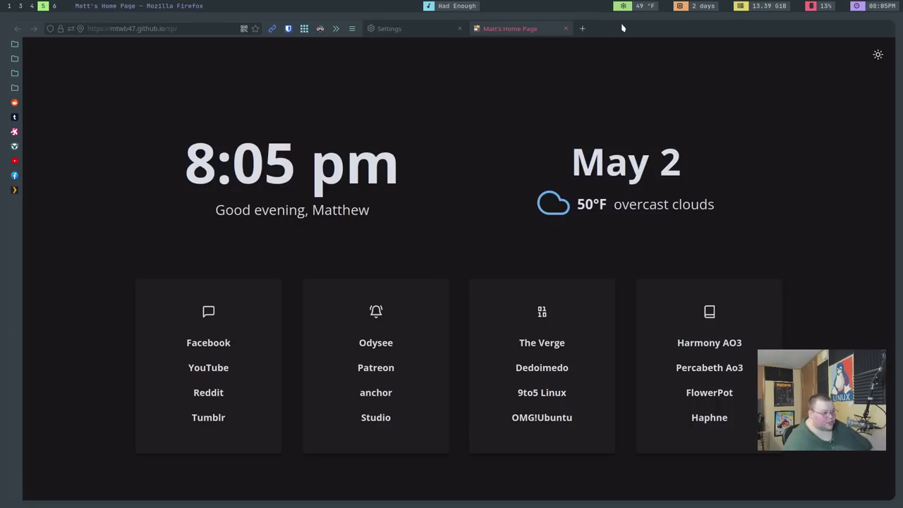
Open the toolbar customization page and view the available interface density options.
right_click(623, 27)
click(648, 123)
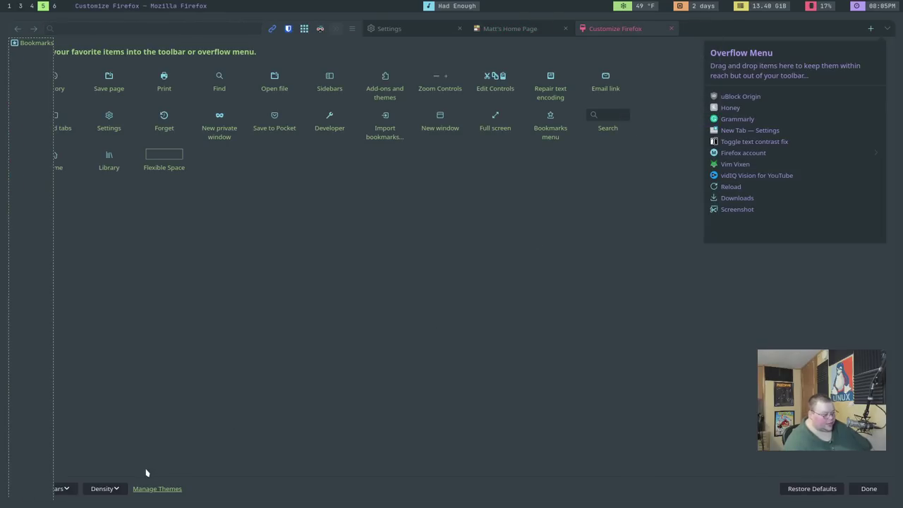
click(104, 489)
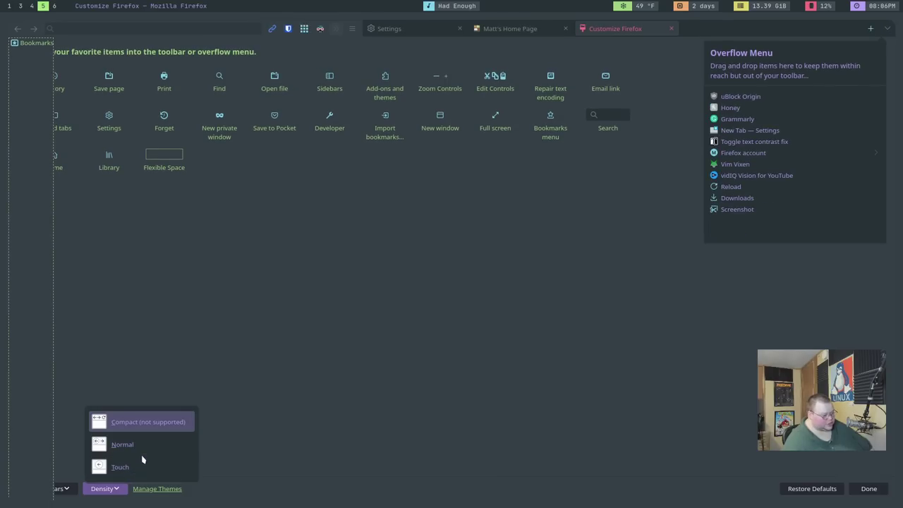
click(299, 304)
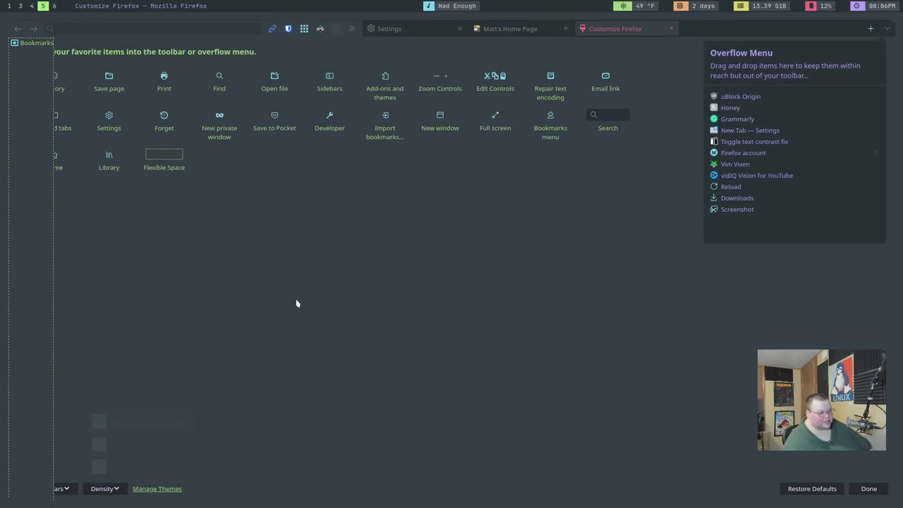
click(104, 488)
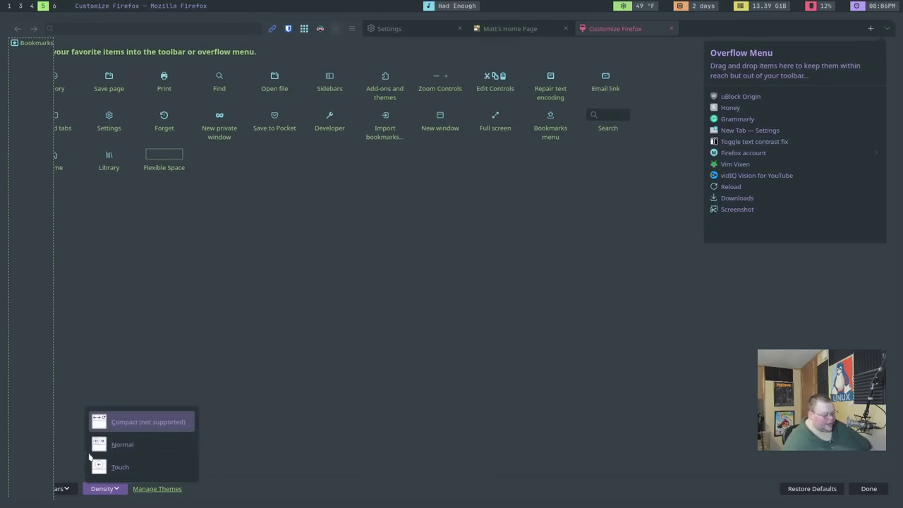
click(225, 372)
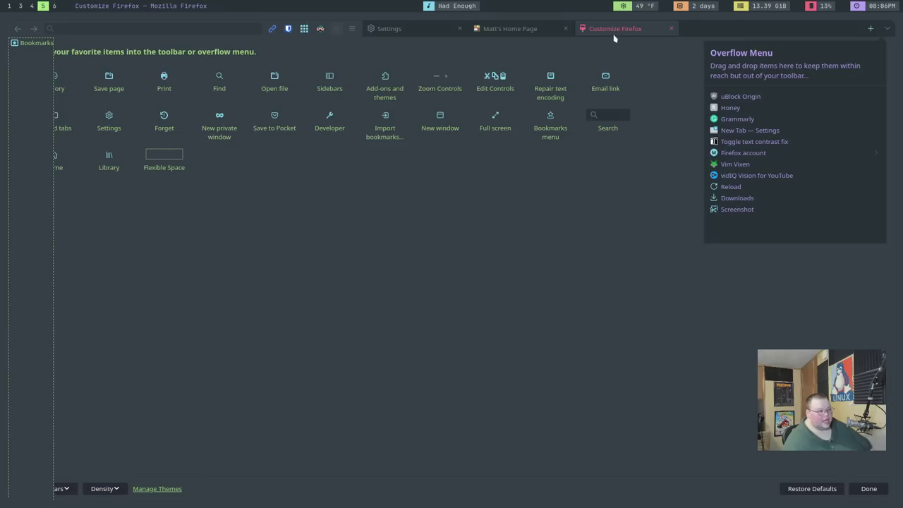
Open the advanced preferences page about:config in a new tab.
click(871, 28)
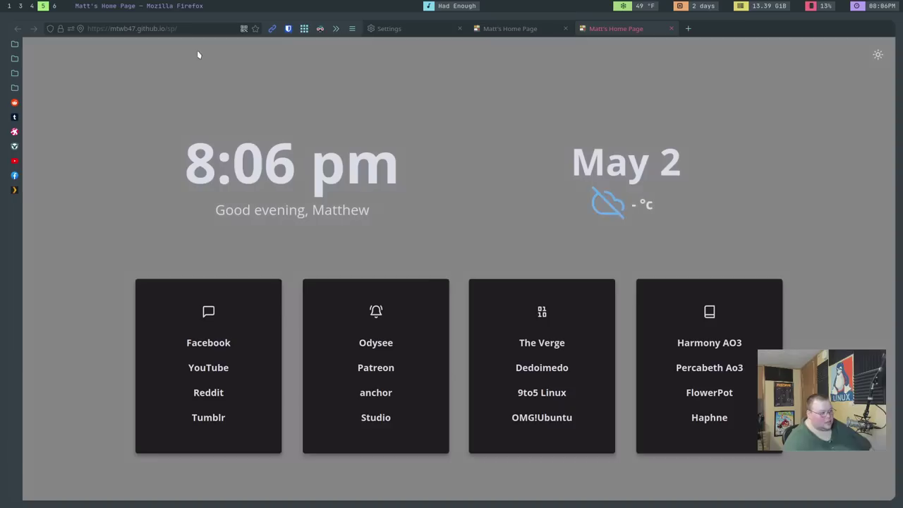
click(151, 28)
text(abo)
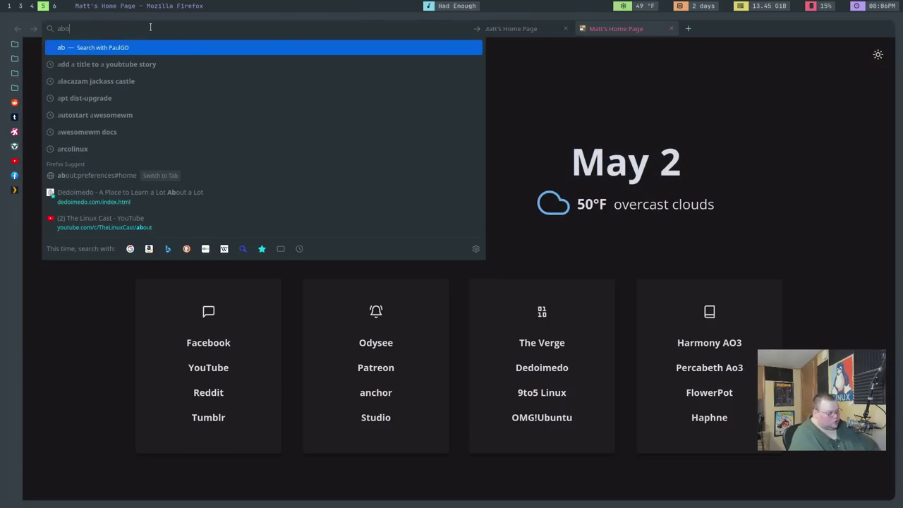
text(ut:config)
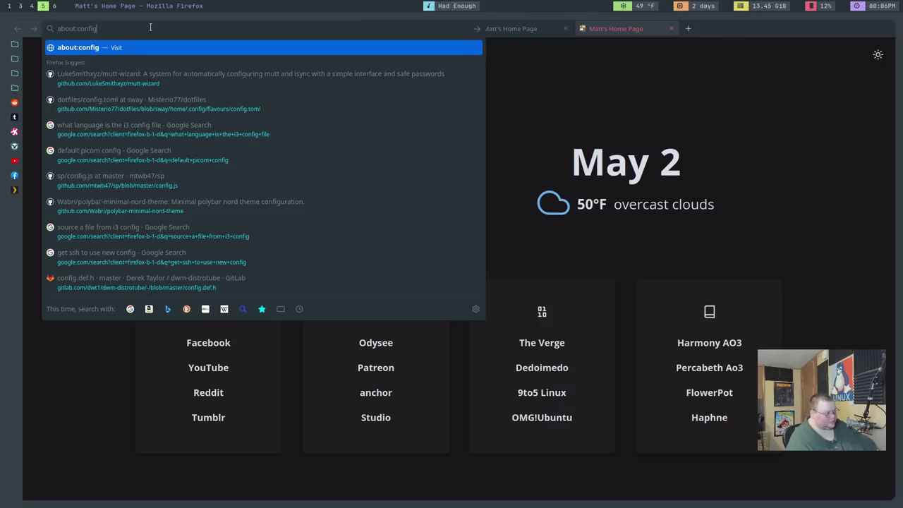
key(Return)
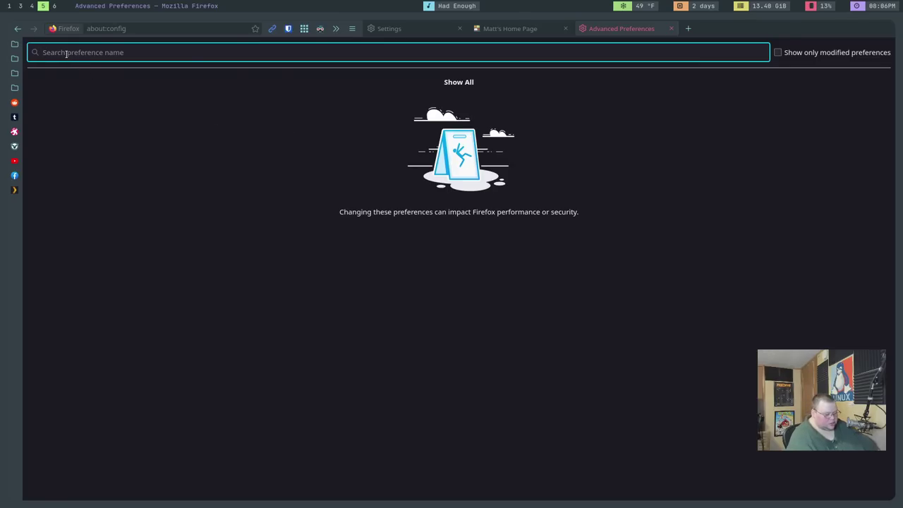
Search the preferences for "compact" and toggle browser.compactmode.show off and back to true.
text(compact)
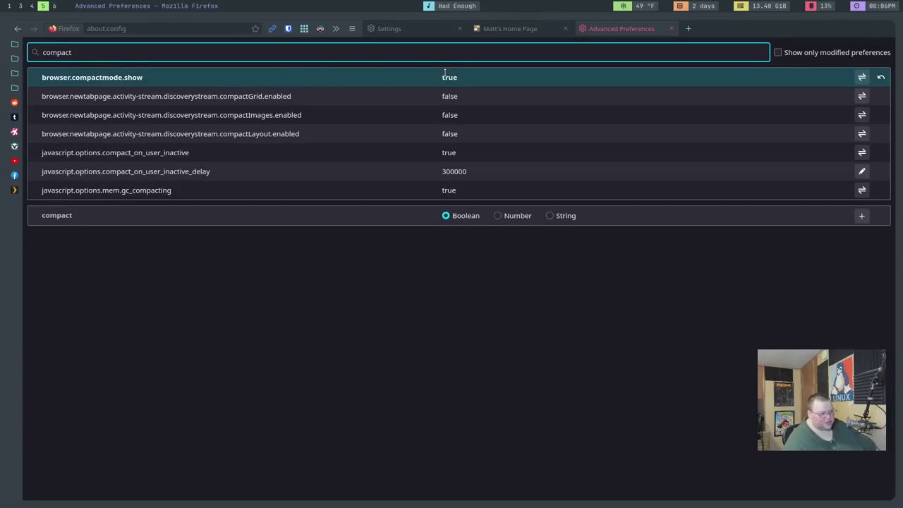
drag(446, 76, 458, 81)
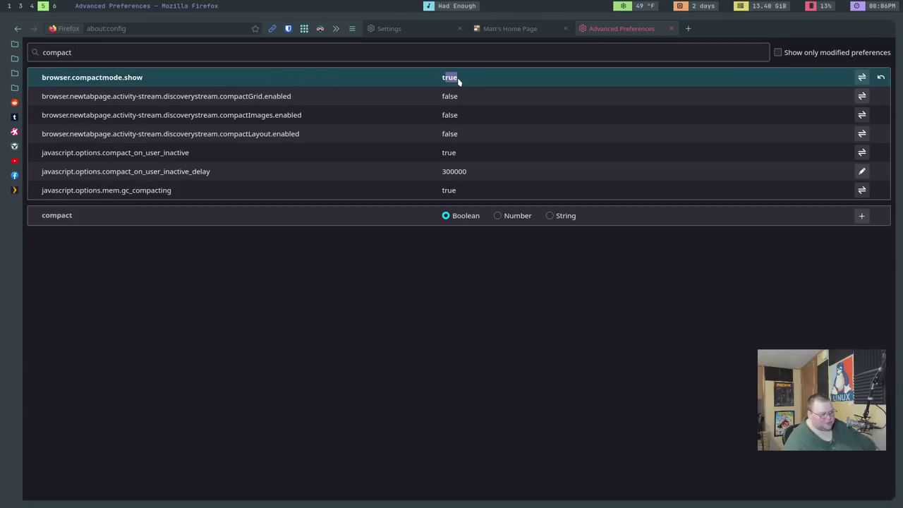
click(860, 78)
click(861, 78)
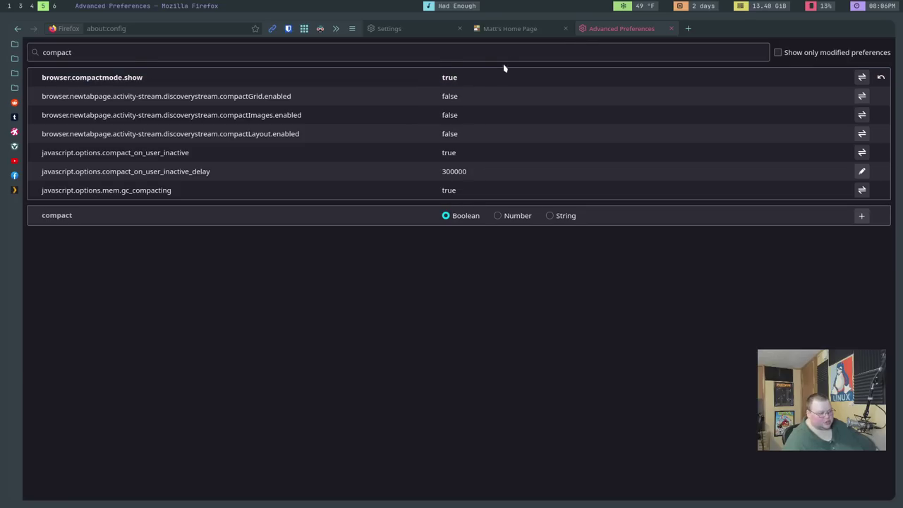
Open the toolbar customization page from the home page, view the interface density options, and close the page without choosing one.
click(542, 32)
right_click(719, 29)
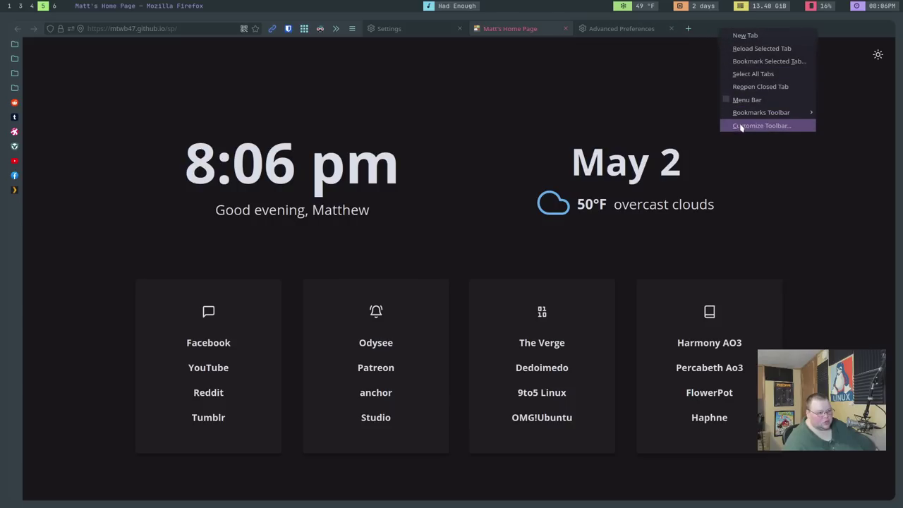
click(740, 124)
click(103, 488)
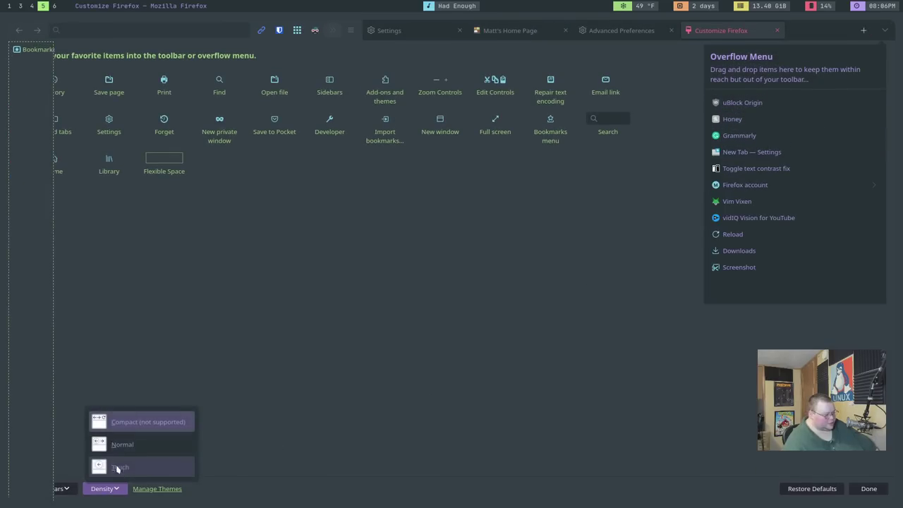
key(Escape)
click(777, 29)
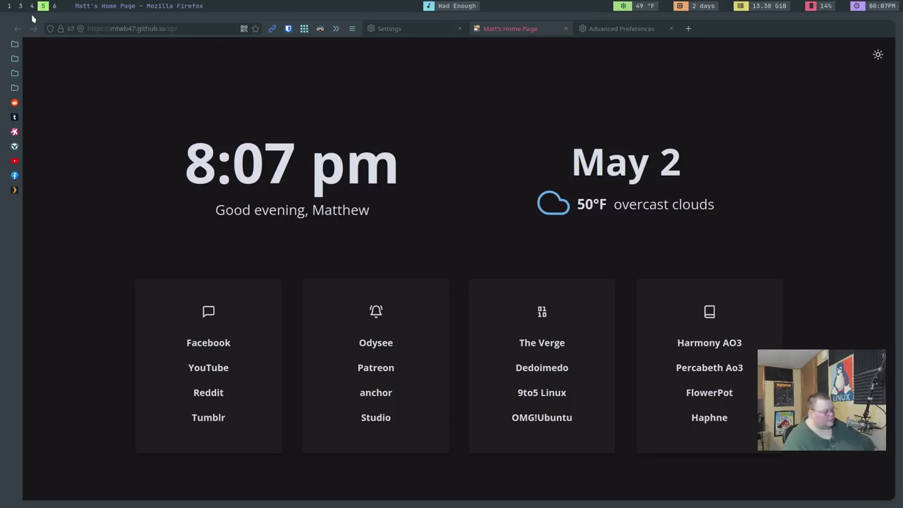
Search the advanced preferences for "menu" and set ui.key.menuAccessKeyFocuses to true.
click(612, 30)
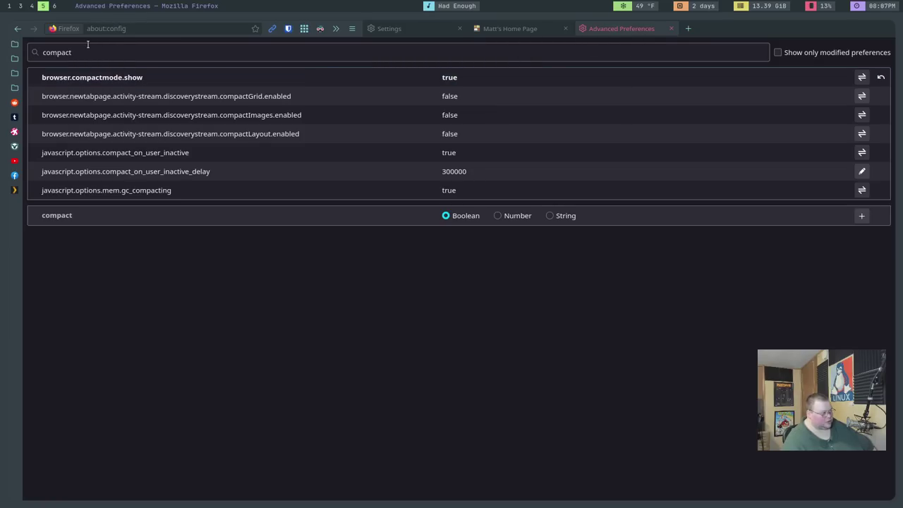
drag(87, 44, 19, 51)
text(menu)
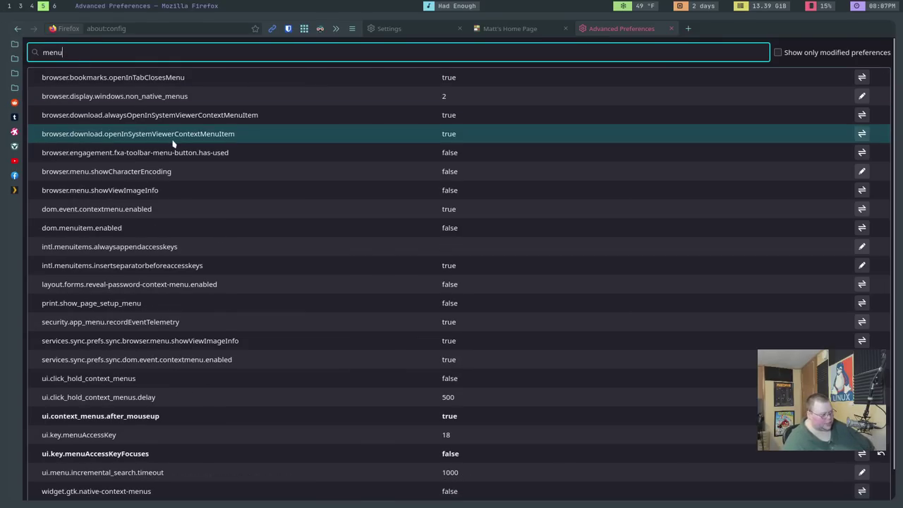
scroll(192, 261, down, 1)
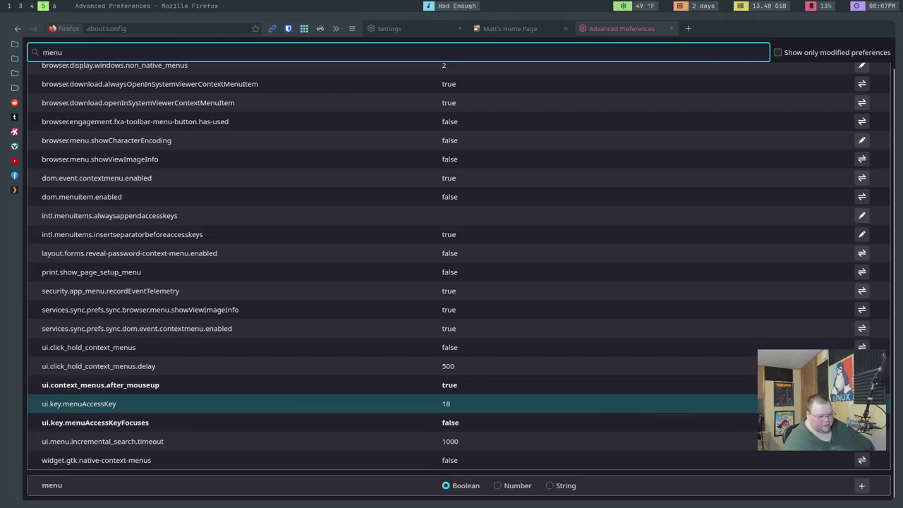
double_click(522, 422)
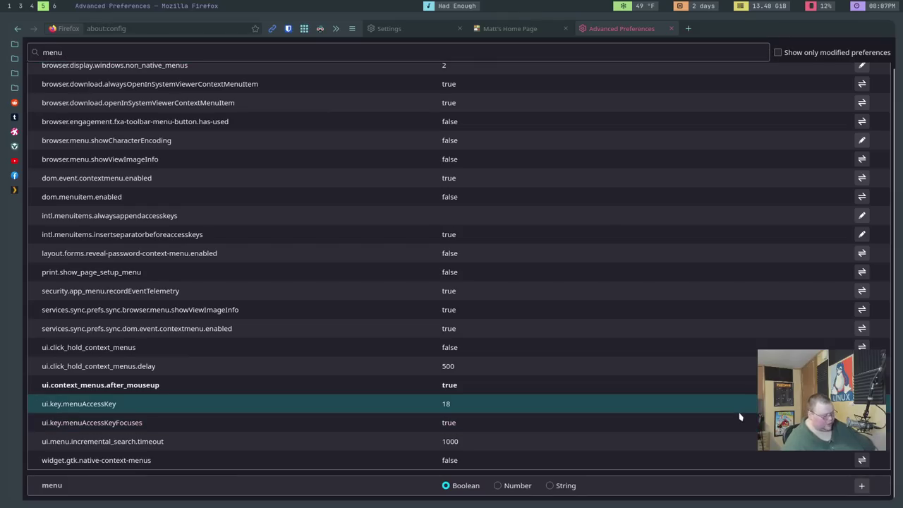
Test the menu access key by repeatedly showing and hiding the browser's menu bar.
key(alt)
key(alt)
key(alt)
key(alt)
key(alt)
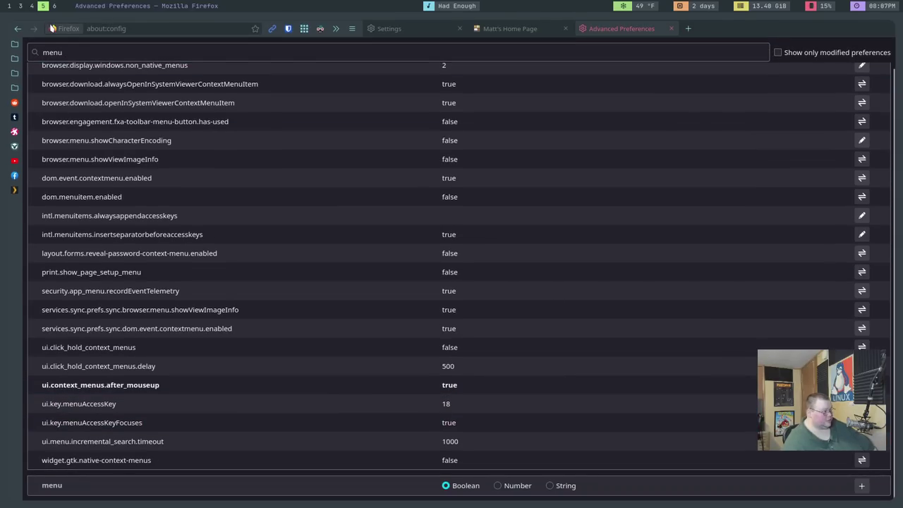
key(alt)
key(alt)
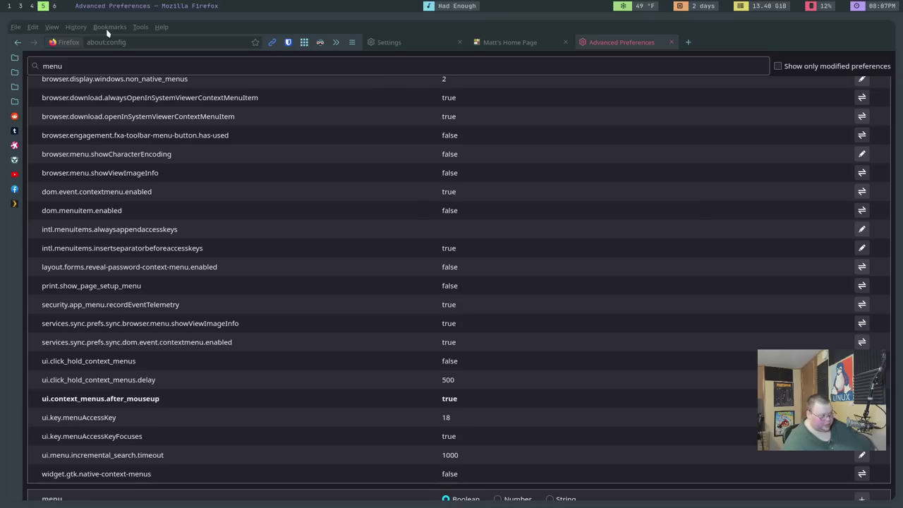
Set ui.key.menuAccessKeyFocuses to false and close the advanced preferences page.
scroll(305, 272, down, 1)
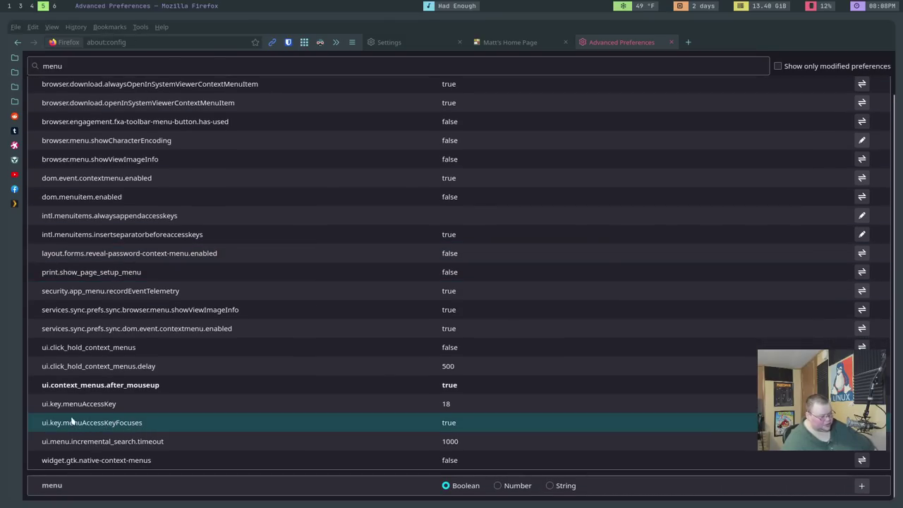
drag(64, 422, 141, 423)
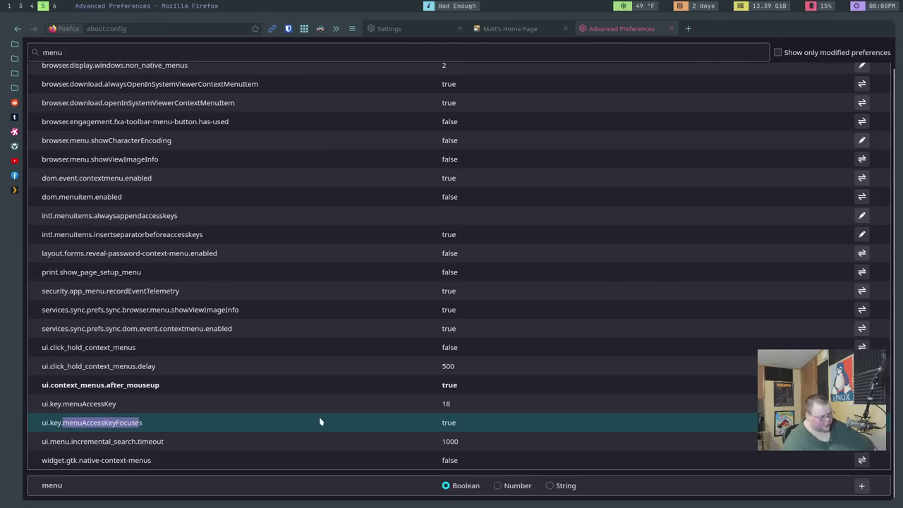
double_click(141, 422)
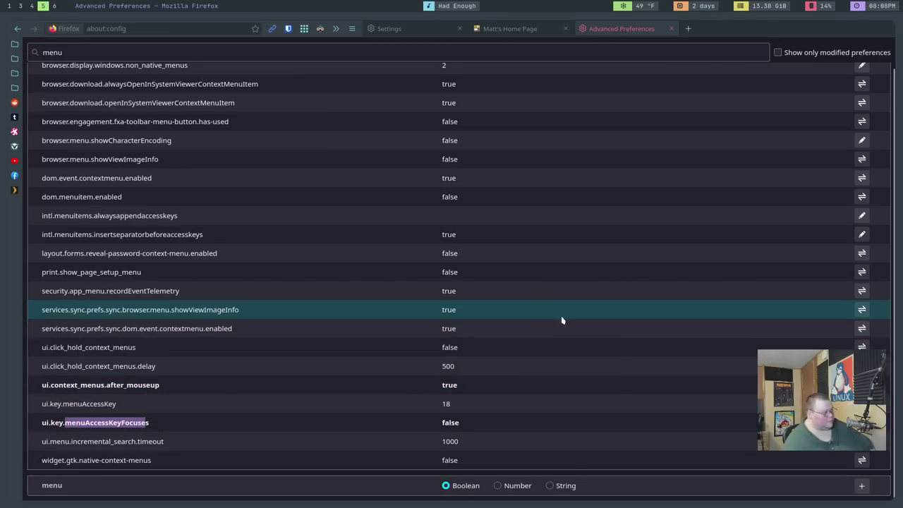
click(671, 28)
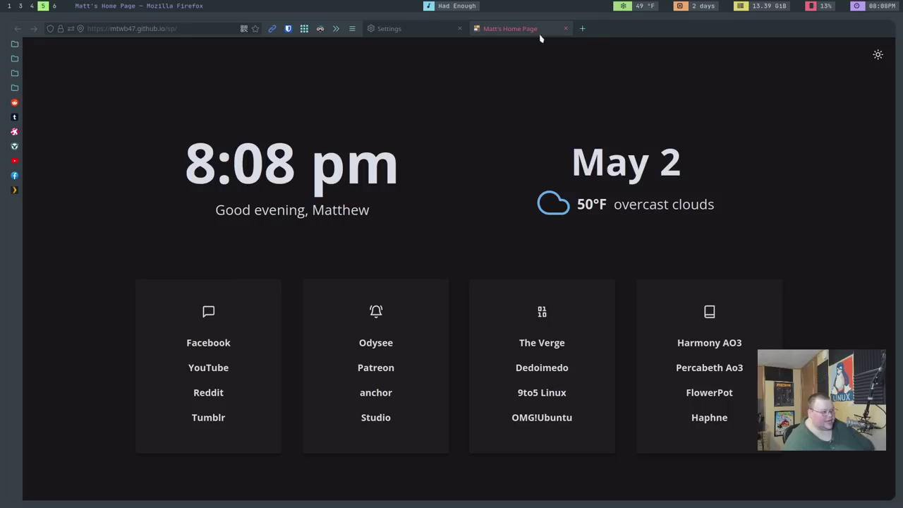
Return to the Privacy & Security settings and examine the Firefox Data Collection and Use section.
click(388, 28)
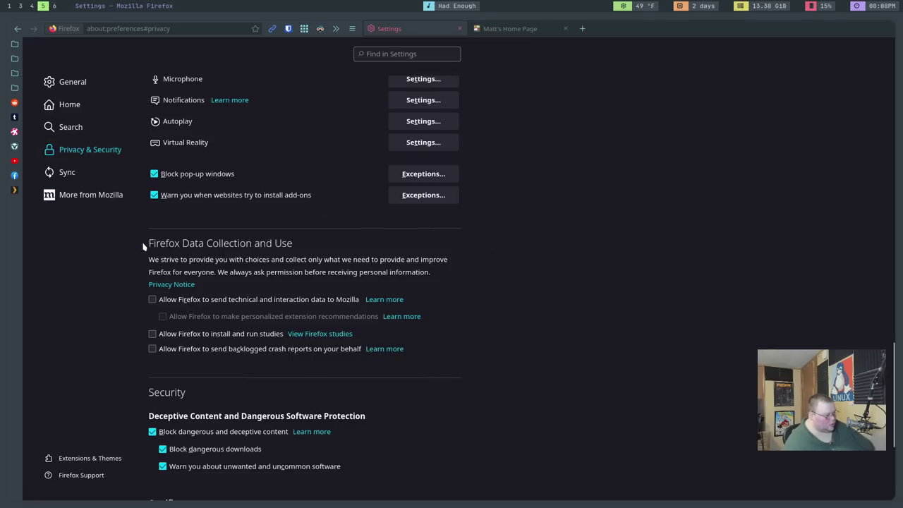
drag(147, 242, 314, 251)
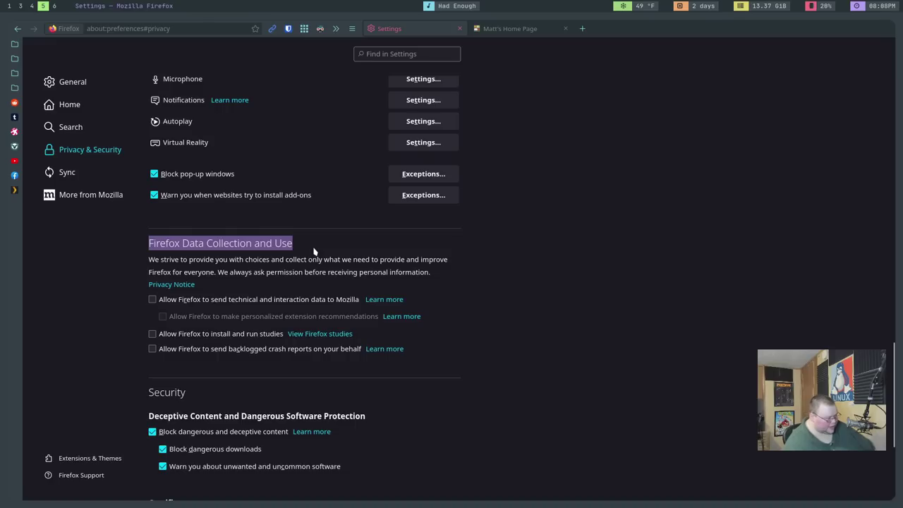